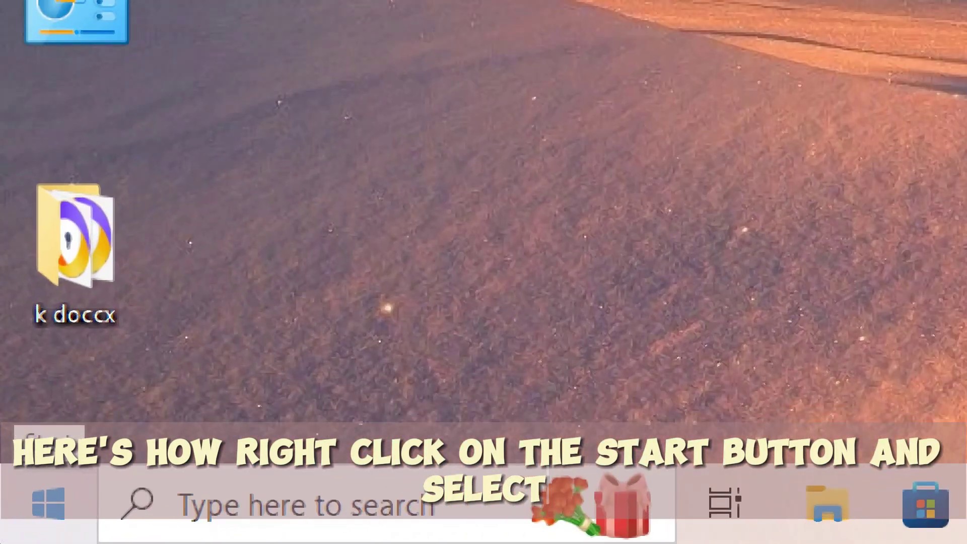
Launch Device Manager from the Start quick menu and enable Show hidden devices.
right_click(48, 504)
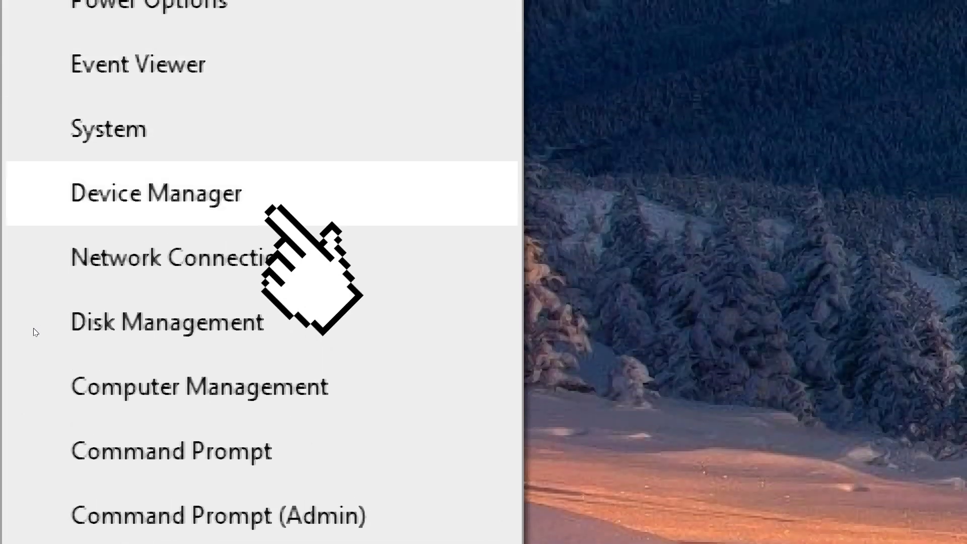
left_click(271, 211)
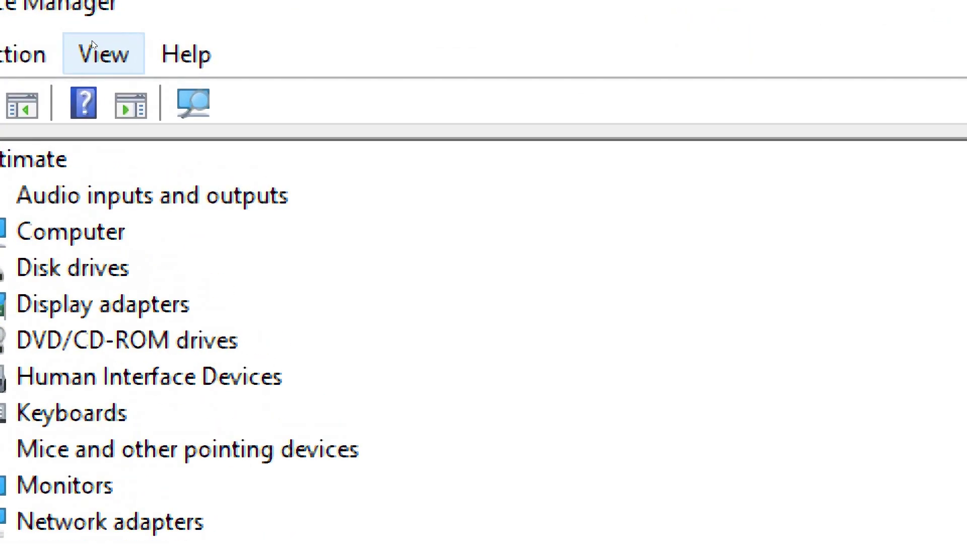
left_click(93, 42)
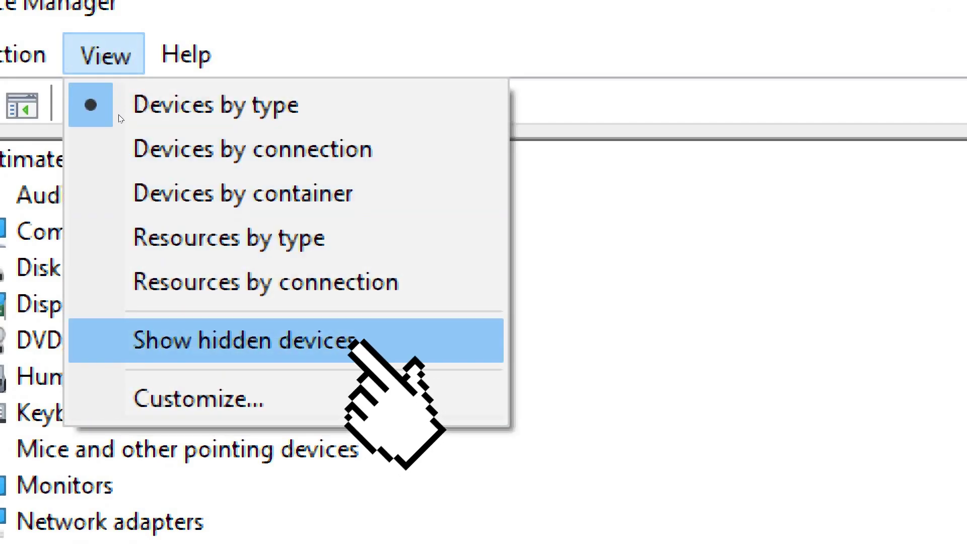
key("Return")
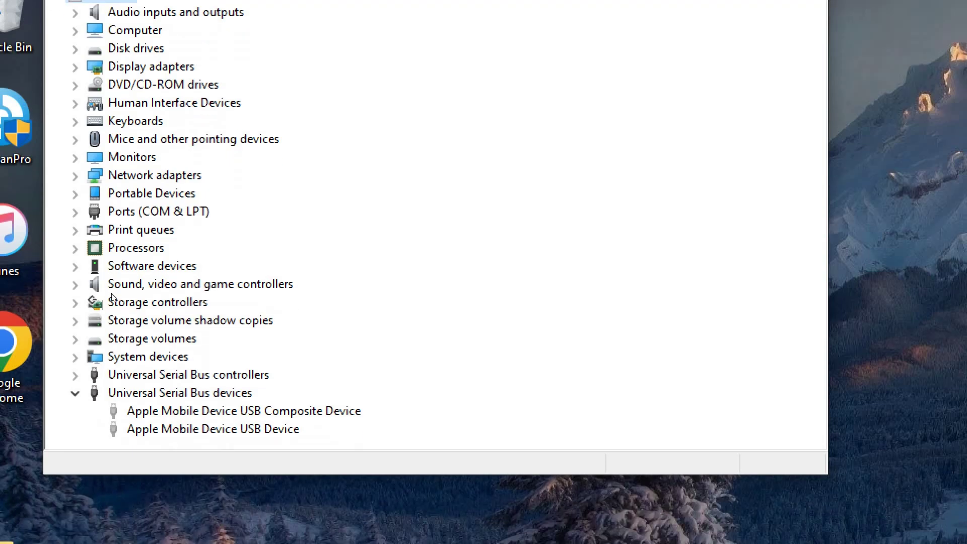
Expand Universal Serial Bus controllers and uninstall the Unknown USB Device, confirming the removal.
left_click(75, 373)
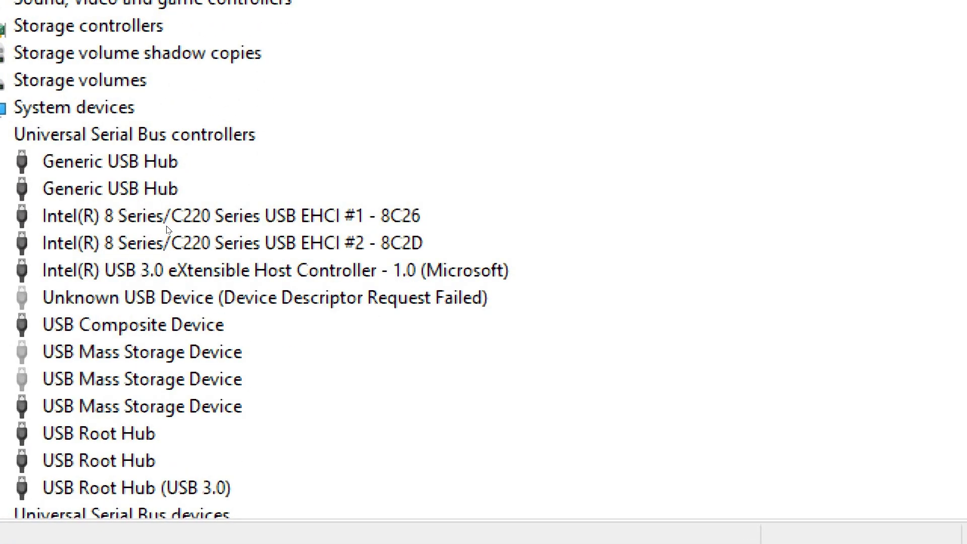
right_click(299, 302)
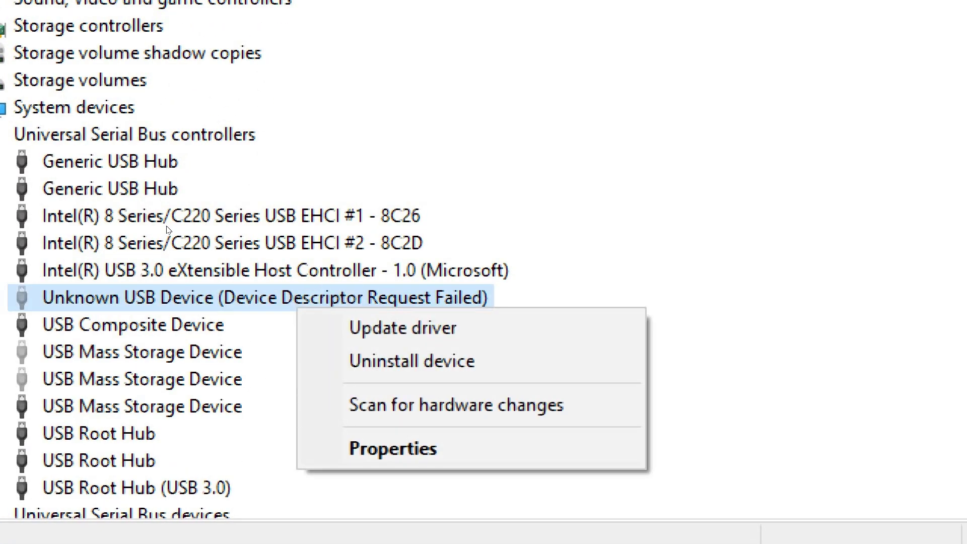
key("Down")
key("Down")
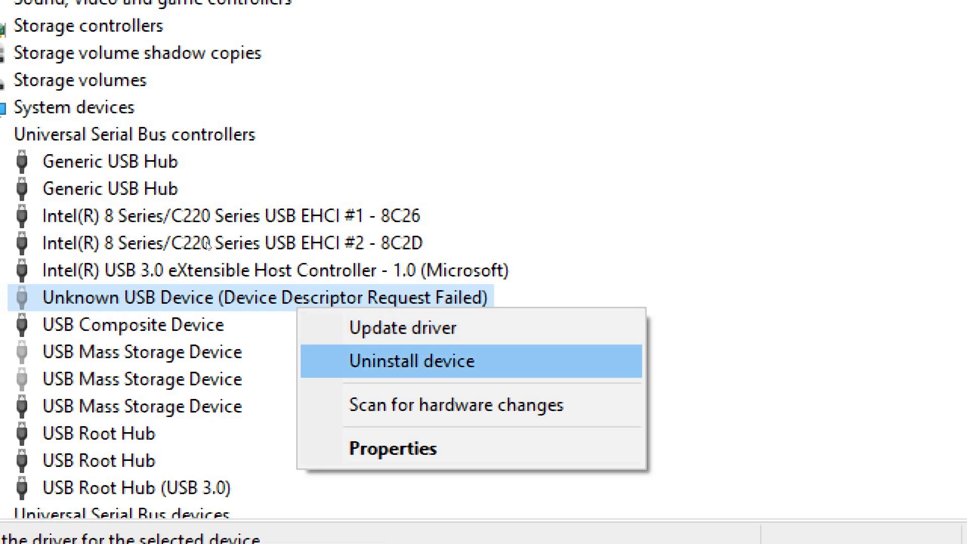
key("Return")
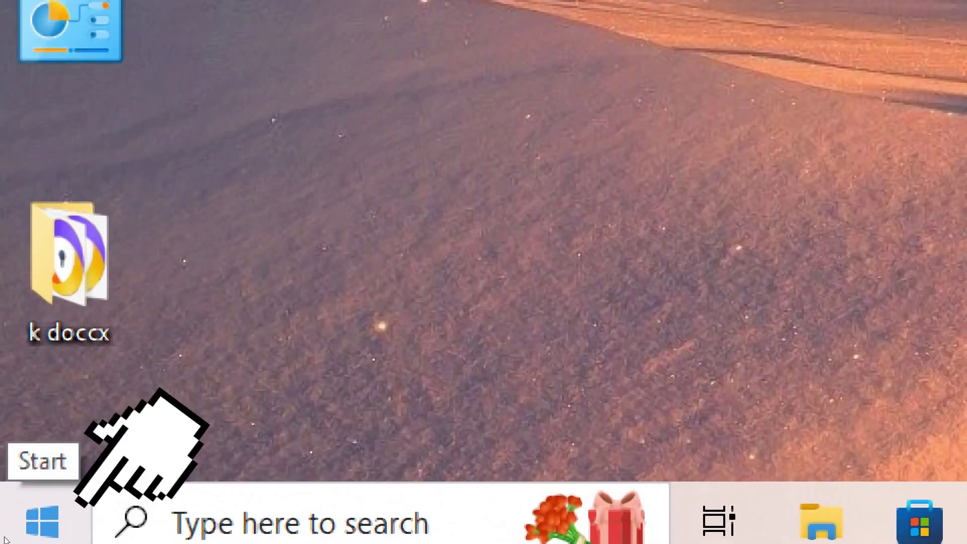
Restart the computer from the Start menu power options.
left_click(4, 539)
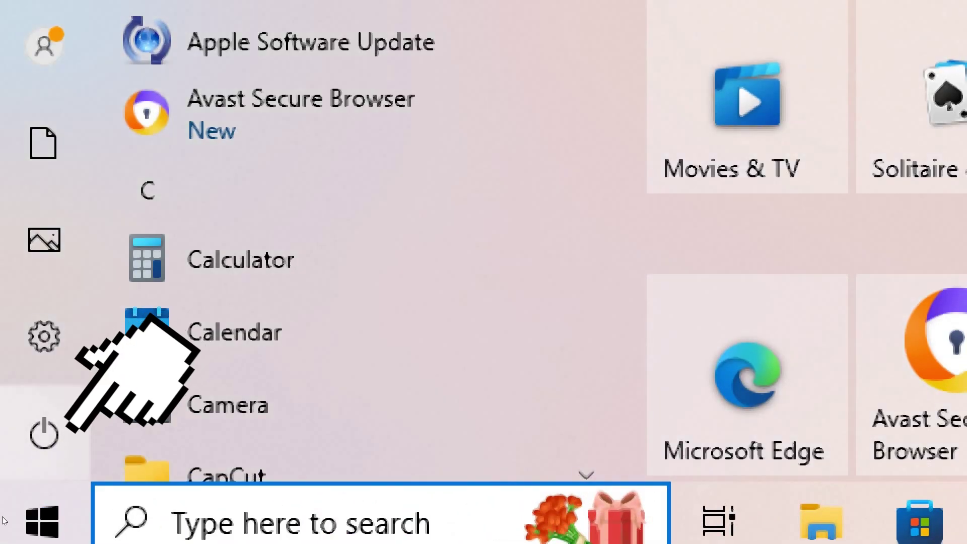
left_click(43, 433)
left_click(106, 335)
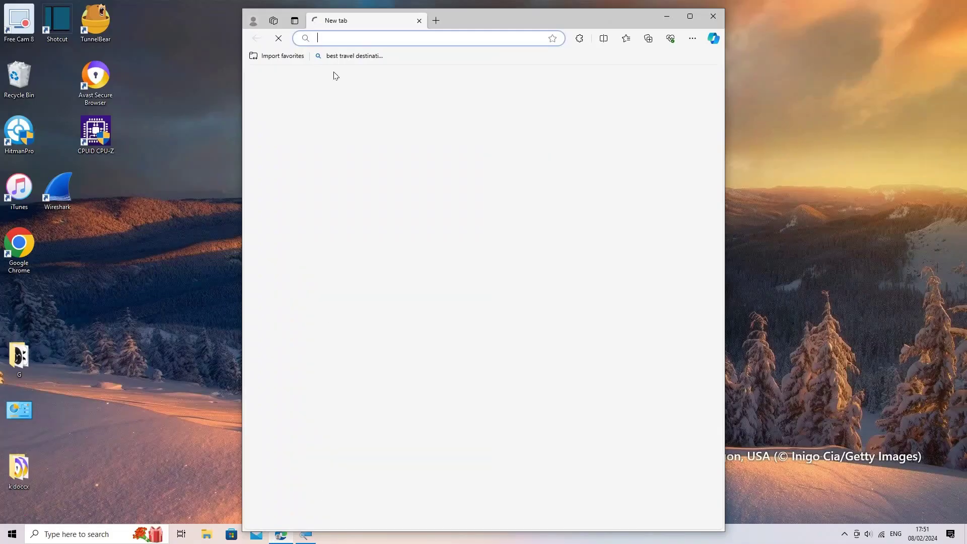
Search the web for 'driver easy download' from the Edge address bar.
left_click(320, 37)
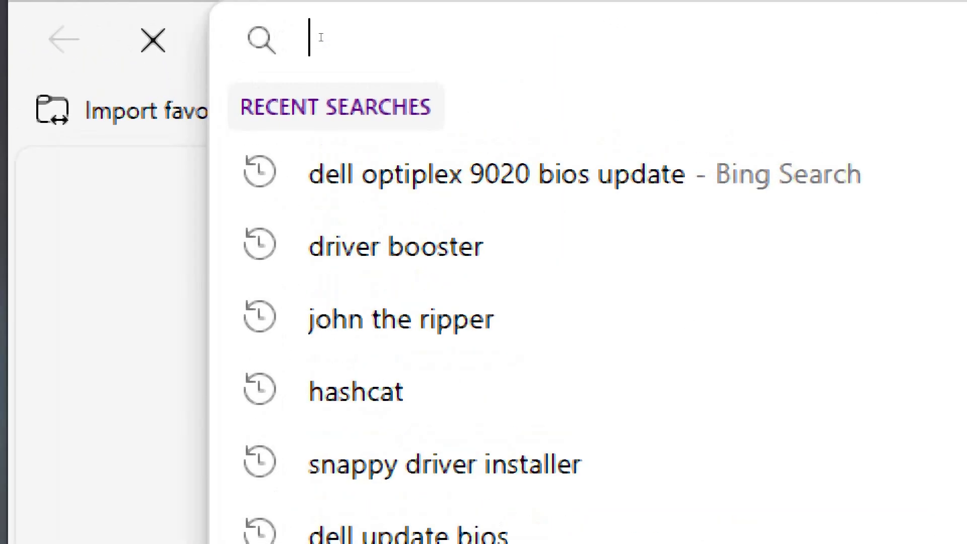
type("d")
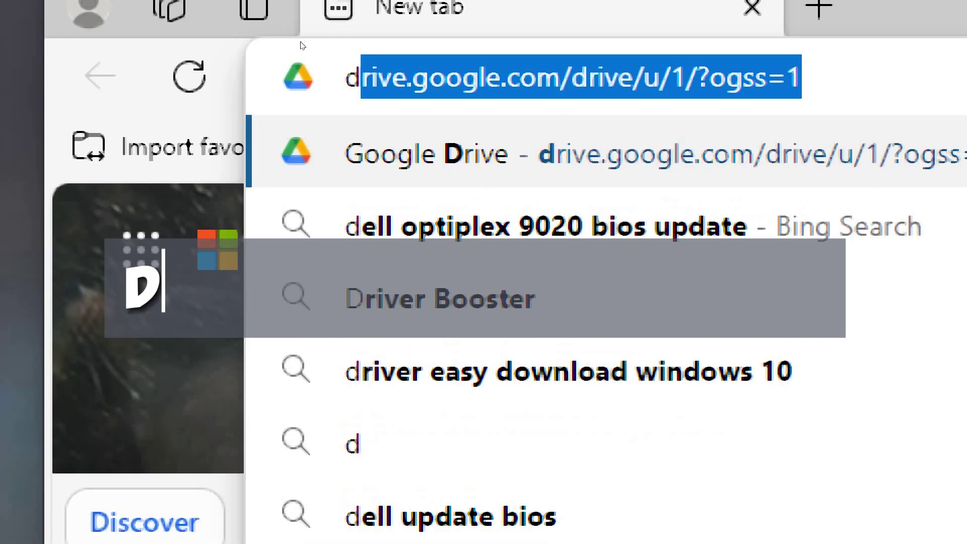
type("river e")
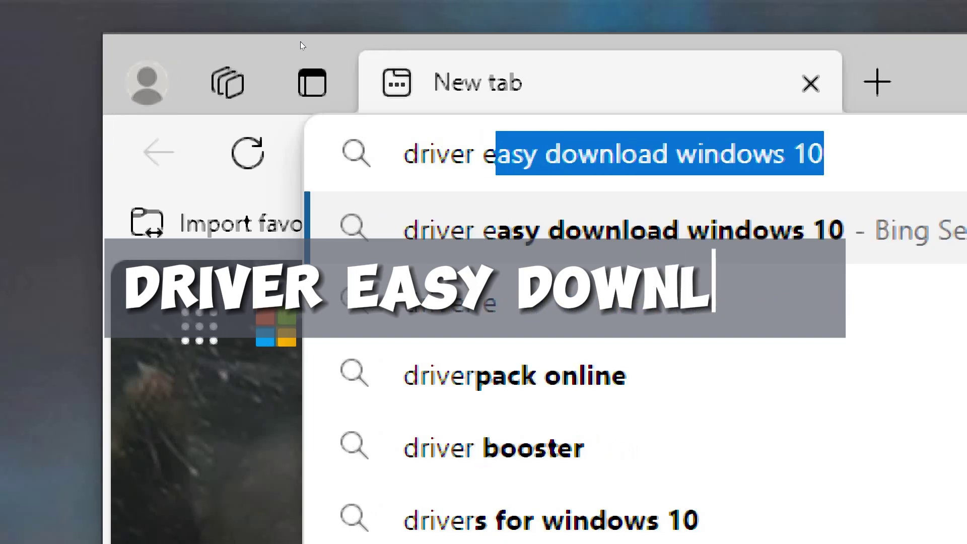
type("asy ")
type("d")
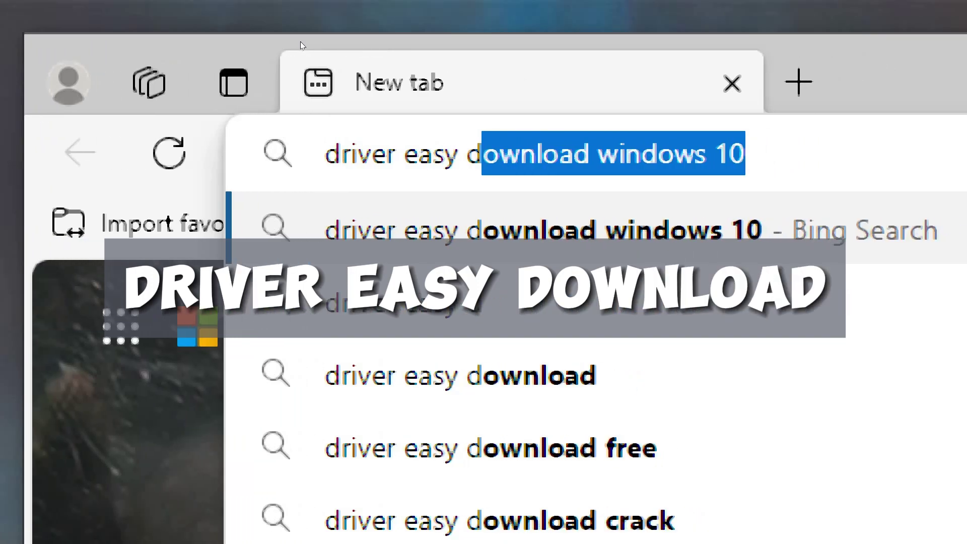
type("ownloa")
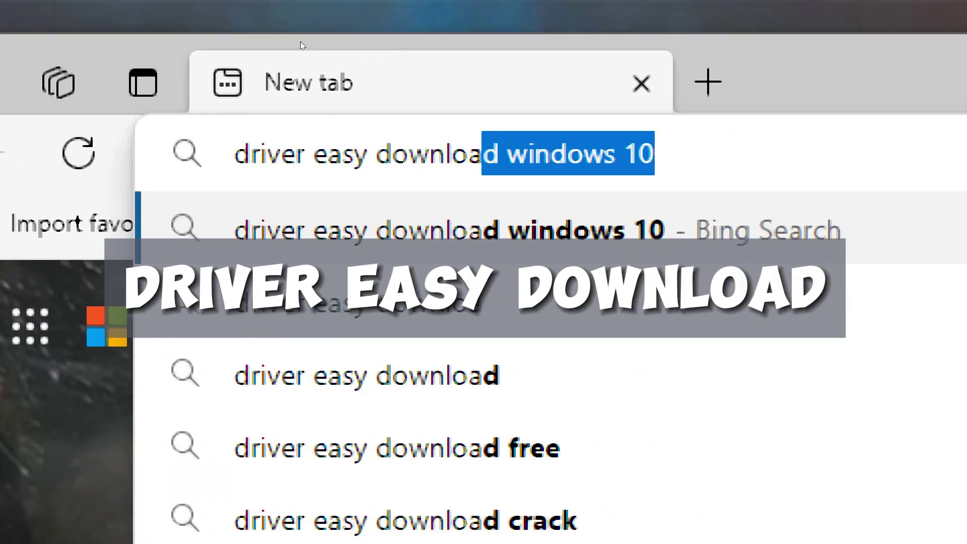
type("d")
key("Return")
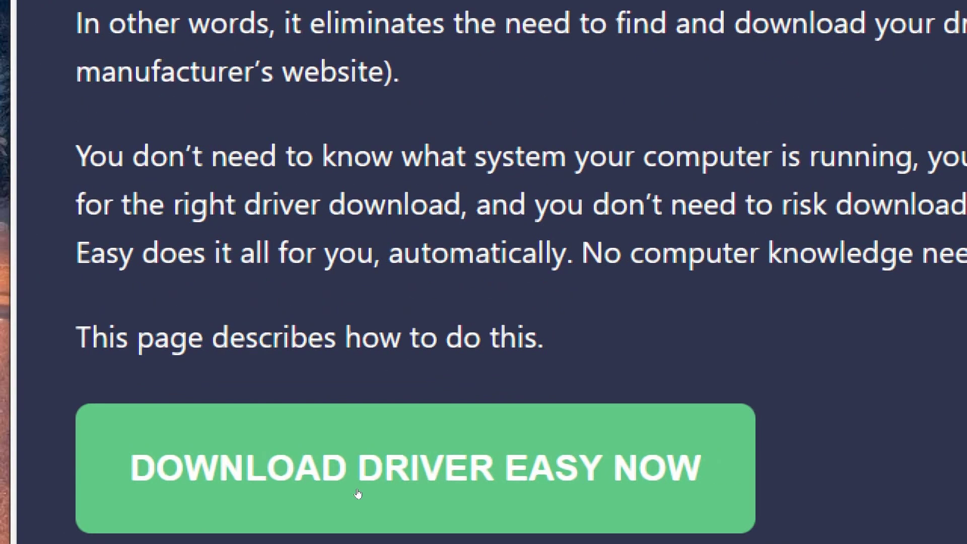
Download DriverEasy_Setup.exe, launch it from Downloads and run it past the SmartScreen warning.
left_click(358, 494)
mouse_move(536, 71)
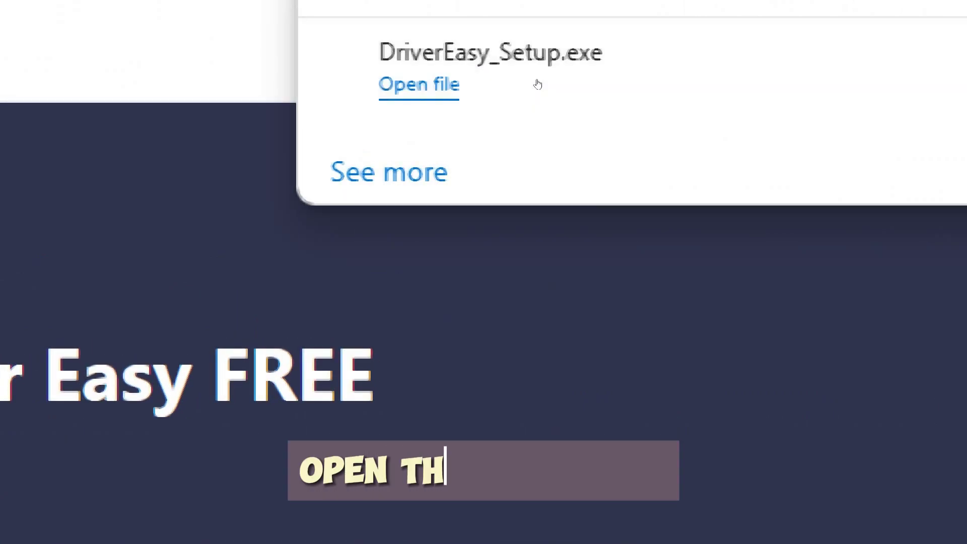
left_click(500, 83)
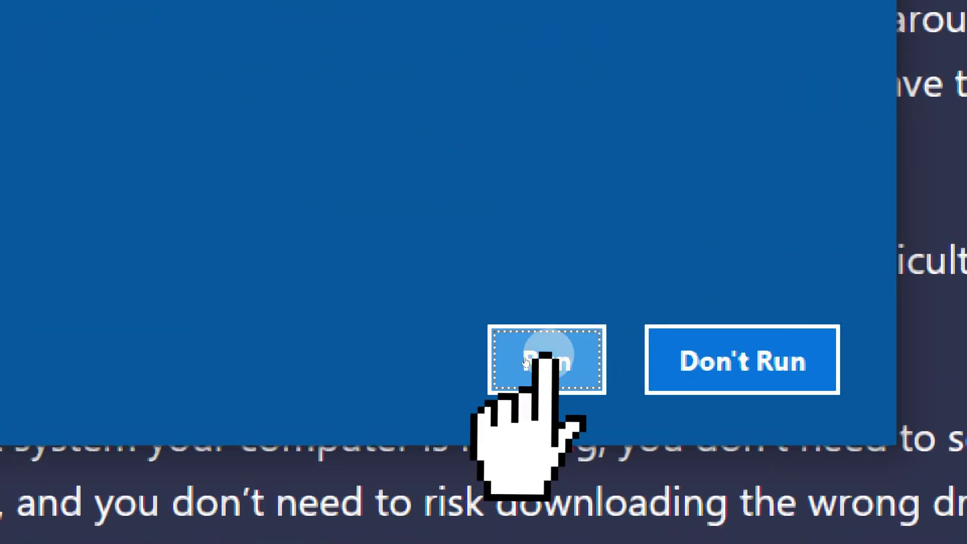
left_click(527, 359)
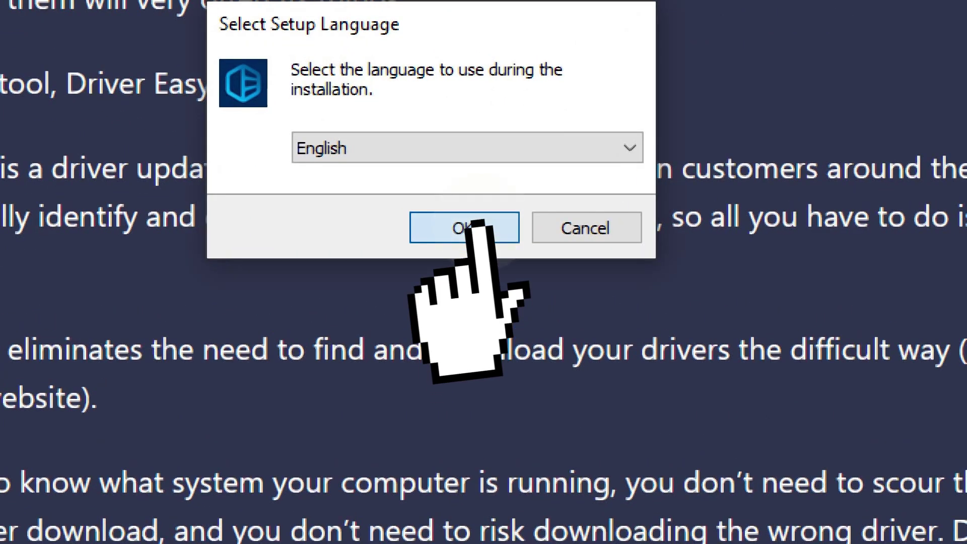
Install Driver Easy in English, launch it and close the extra browser window it opened.
left_click(464, 228)
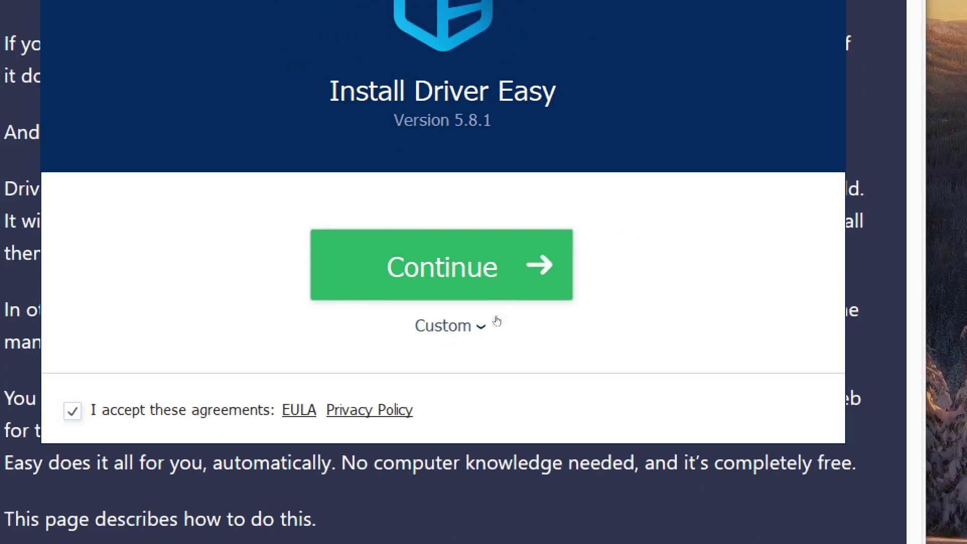
key("Return")
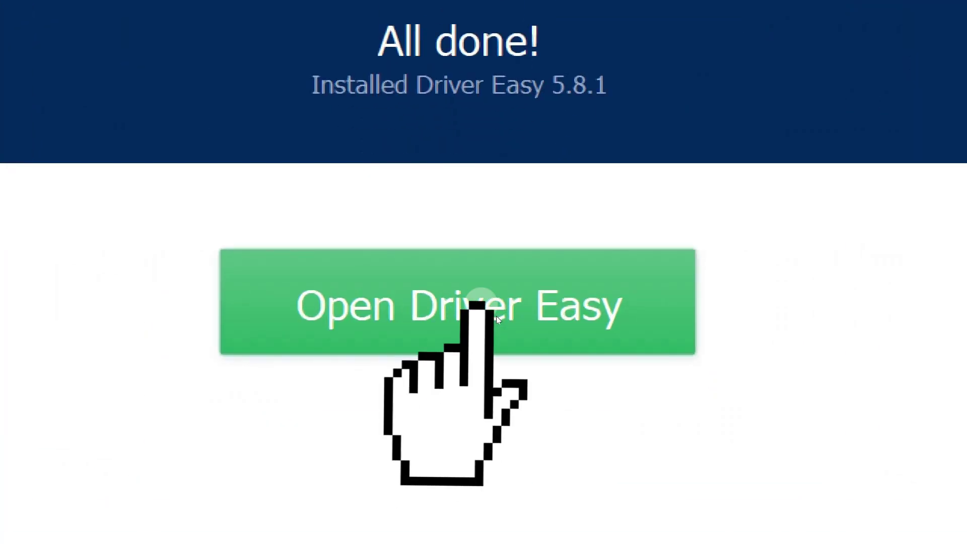
left_click(497, 317)
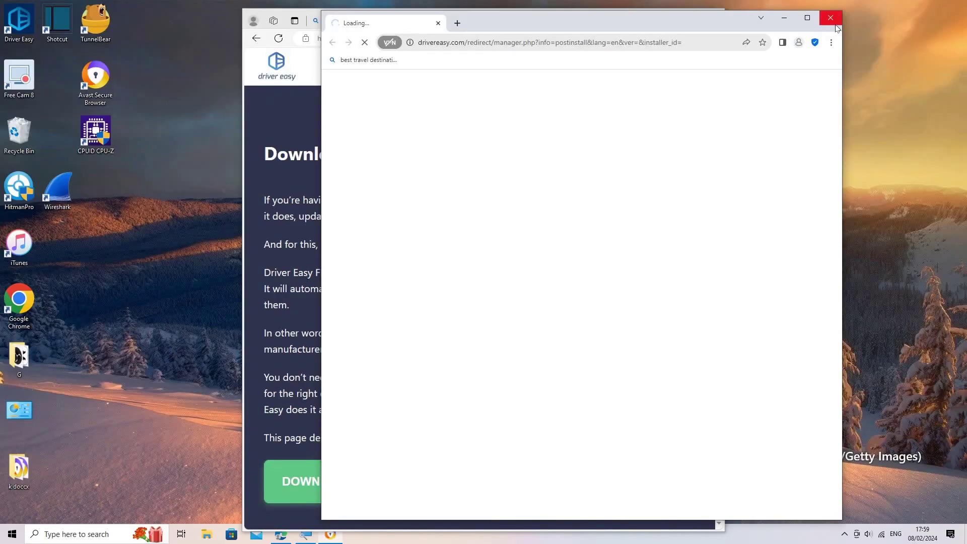
left_click(835, 24)
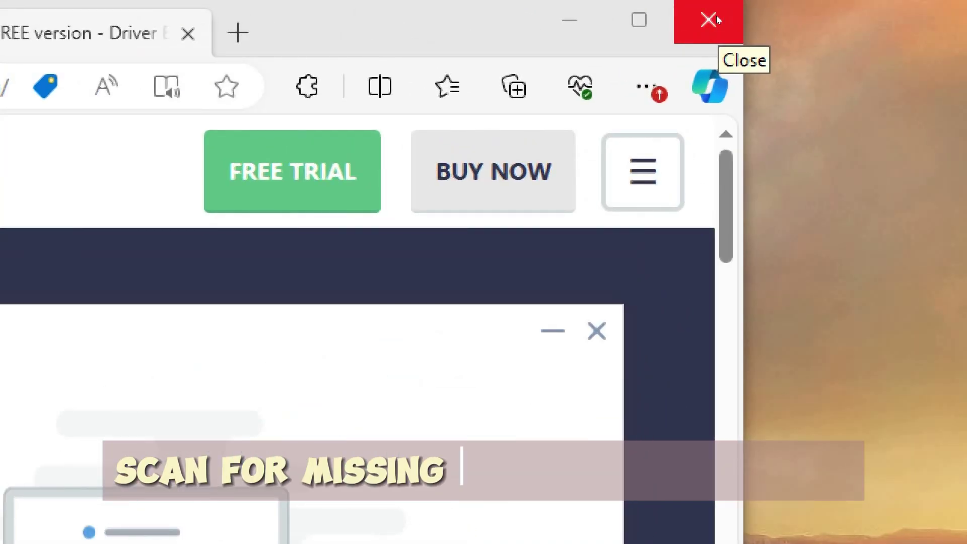
Run Scan Now and download the update for PCI Express Root Port #1, dismissing the Pro offer.
left_click(715, 17)
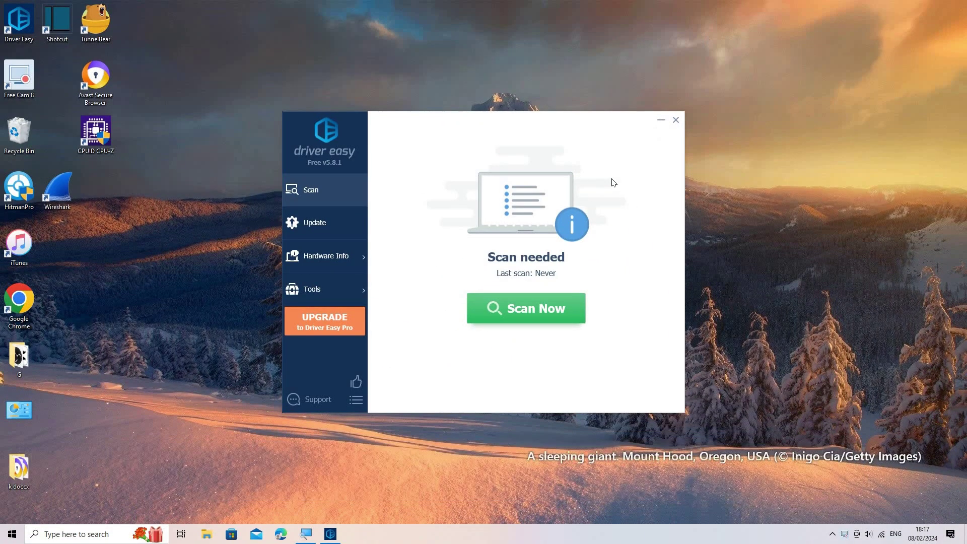
left_click(532, 311)
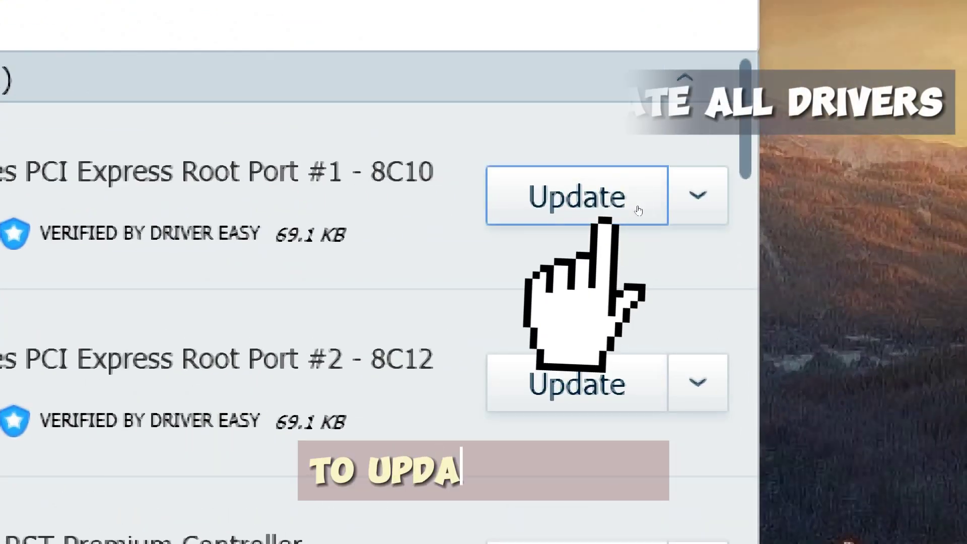
left_click(638, 210)
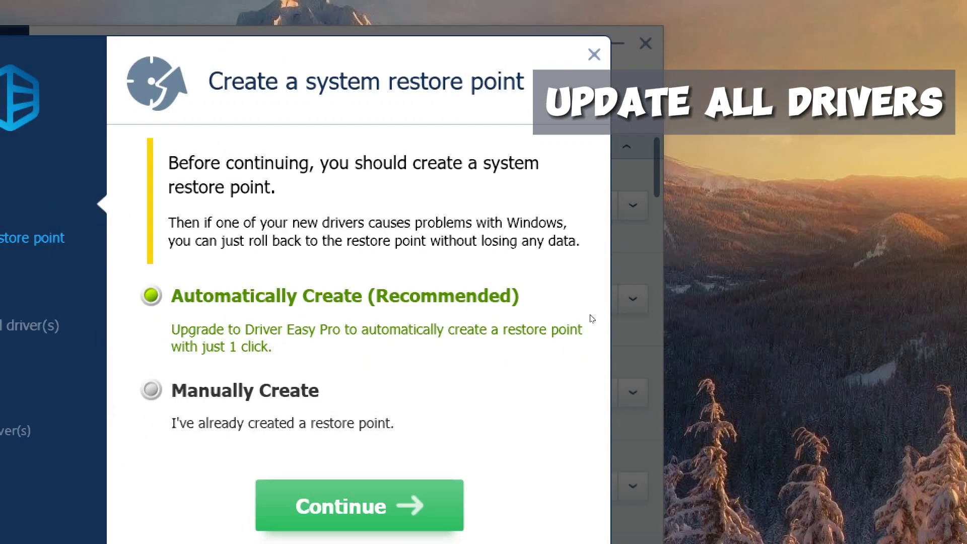
left_click(530, 354)
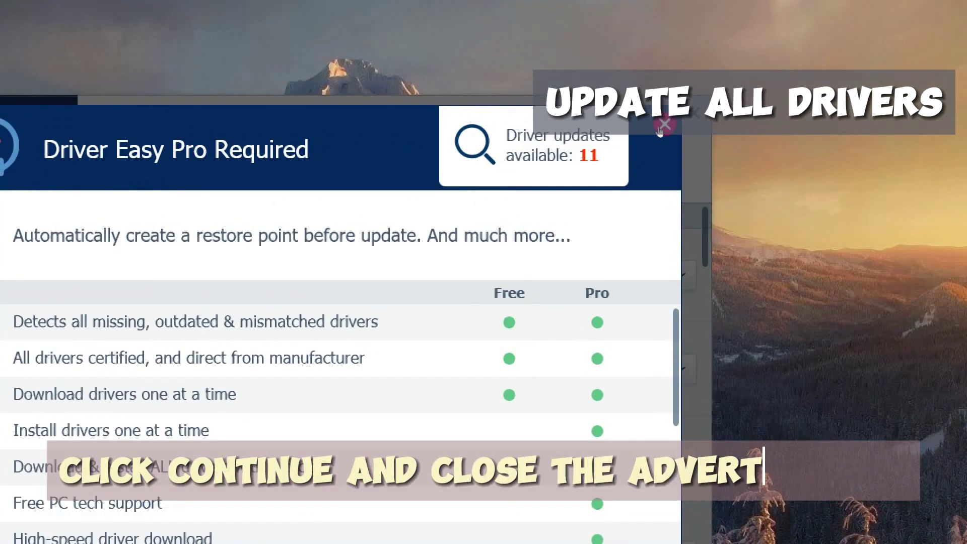
left_click(662, 126)
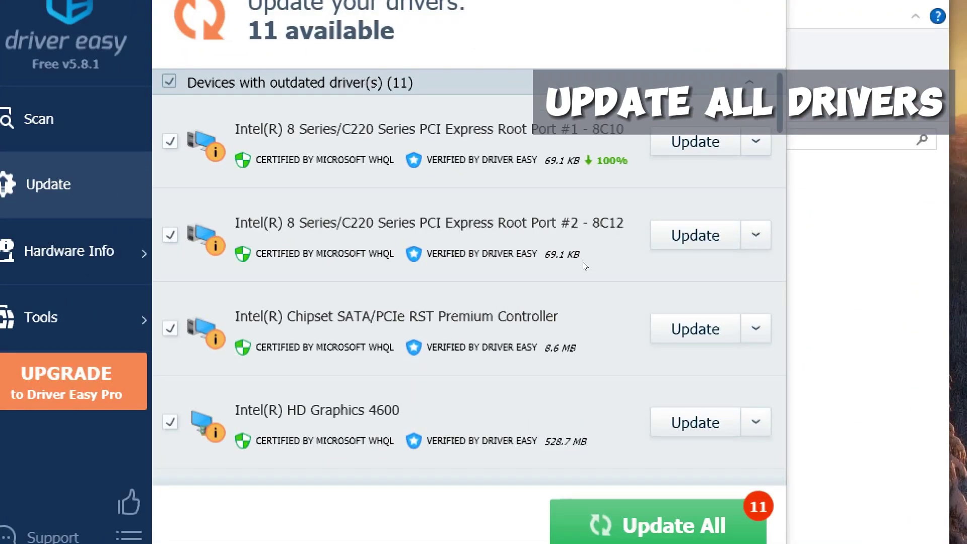
Download the Root Port #2 driver update with a manually created restore point.
left_click(656, 244)
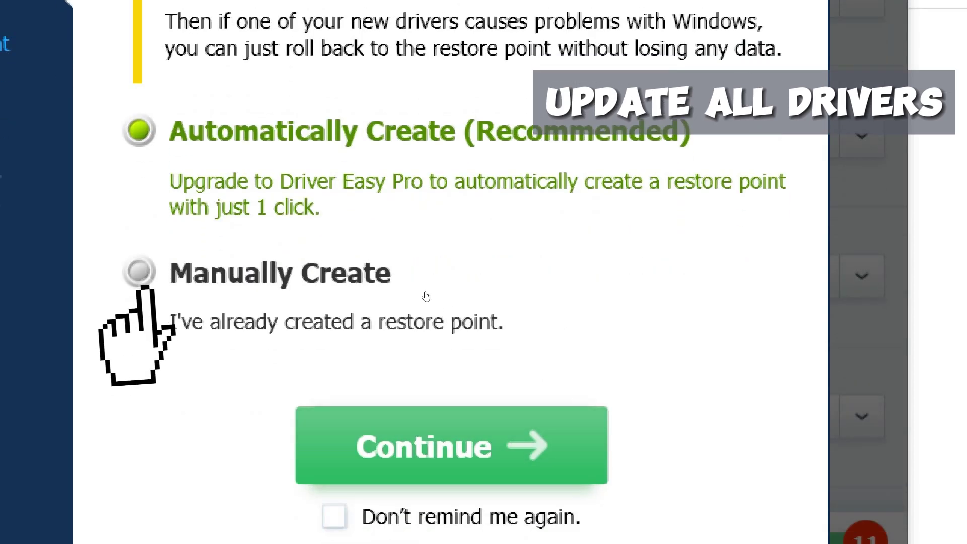
left_click(425, 295)
left_click(555, 349)
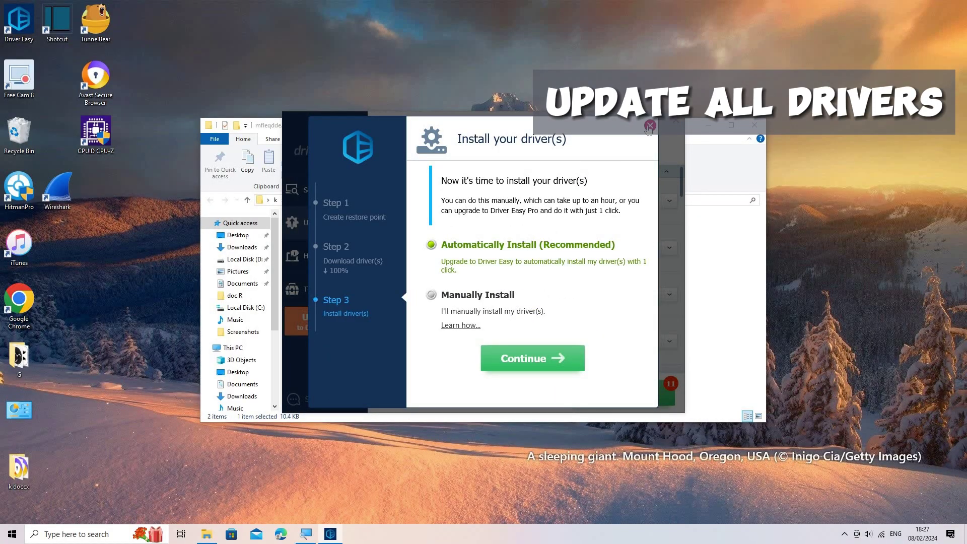
left_click(648, 127)
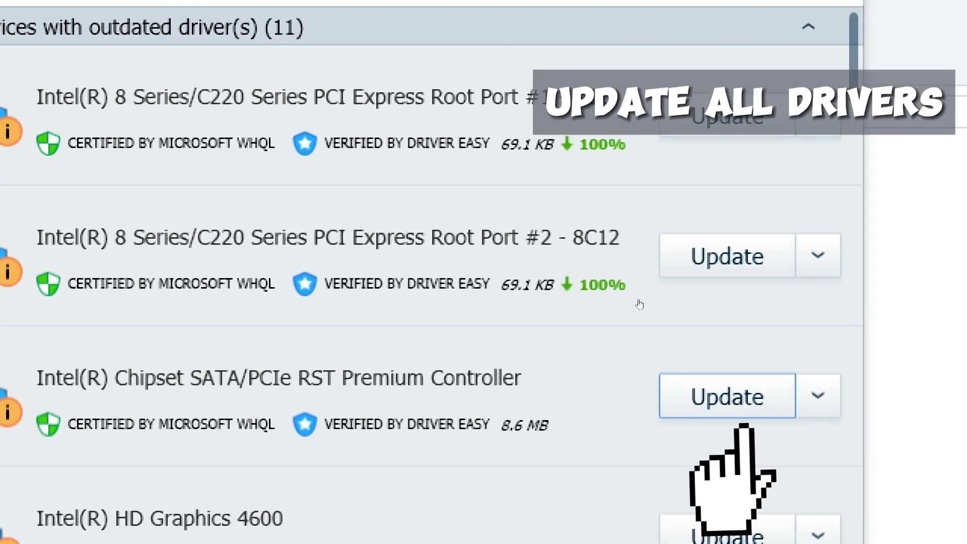
Download the SATA/PCIe RST Premium Controller driver update, skipping the automatic restore point.
left_click(729, 404)
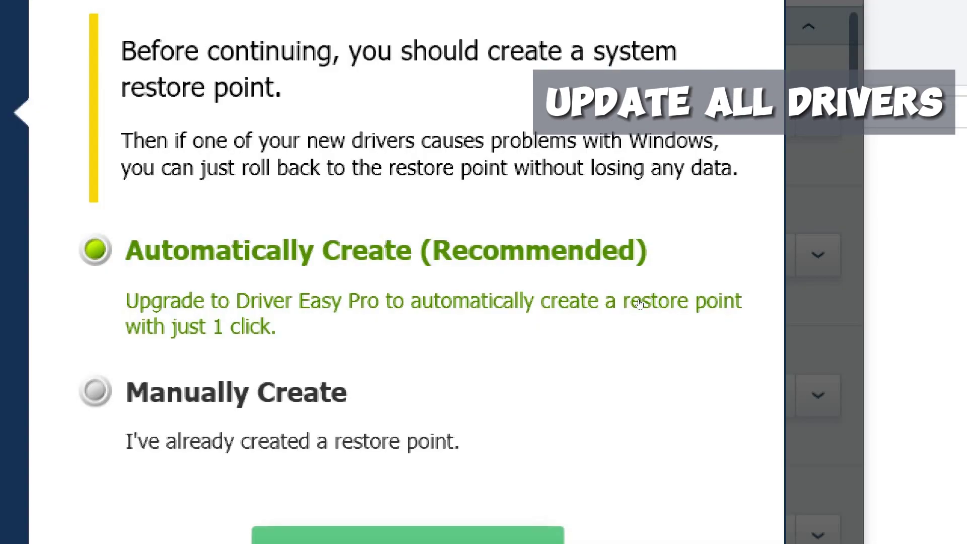
left_click(560, 394)
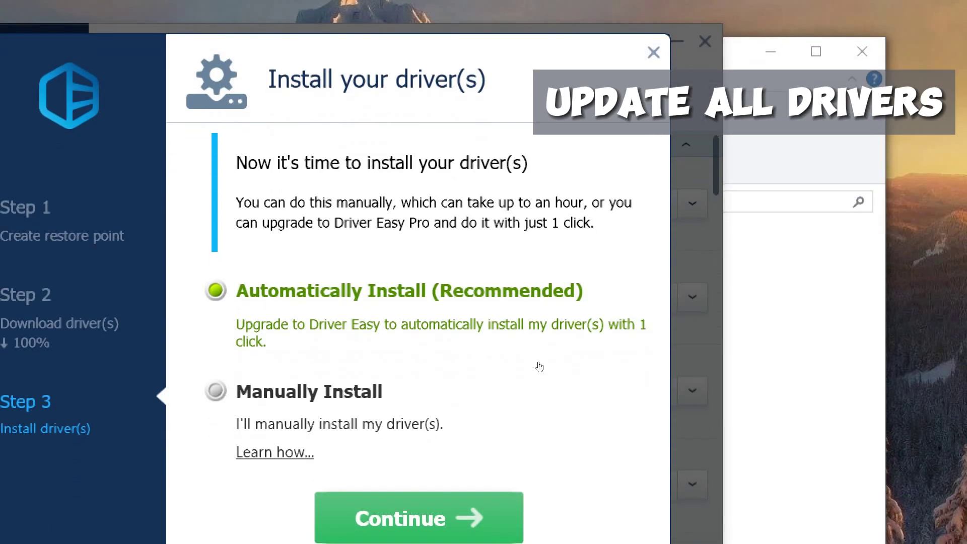
left_click(653, 36)
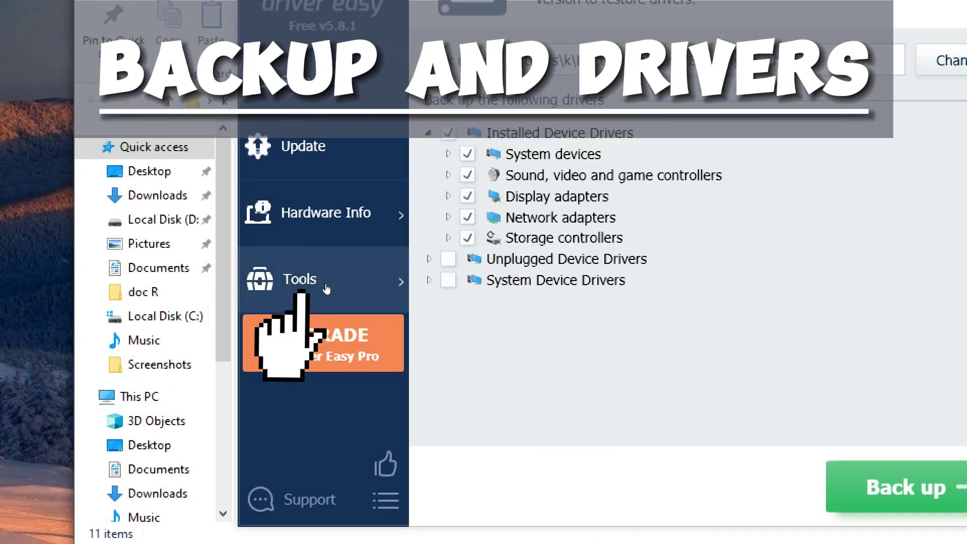
In Driver Backup, select all Universal Serial Bus controller drivers, attempt the backup and dismiss the Pro prompt.
left_click(327, 288)
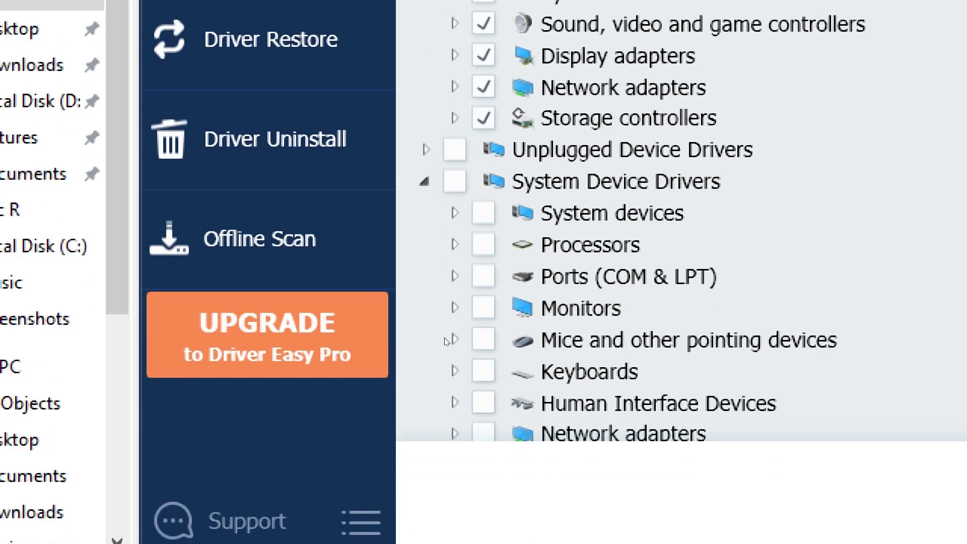
scroll(446, 339, "down", 1)
scroll(446, 342, "down", 1)
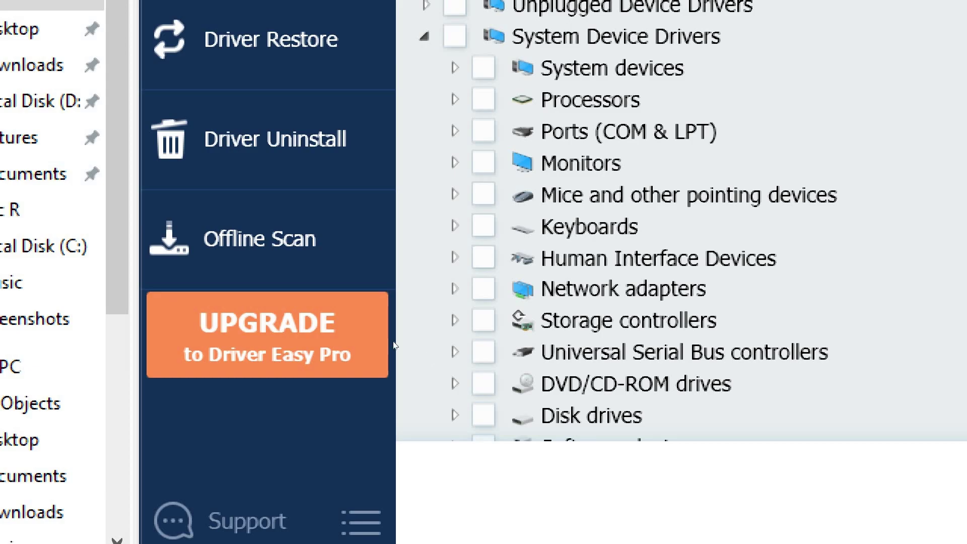
left_click(455, 353)
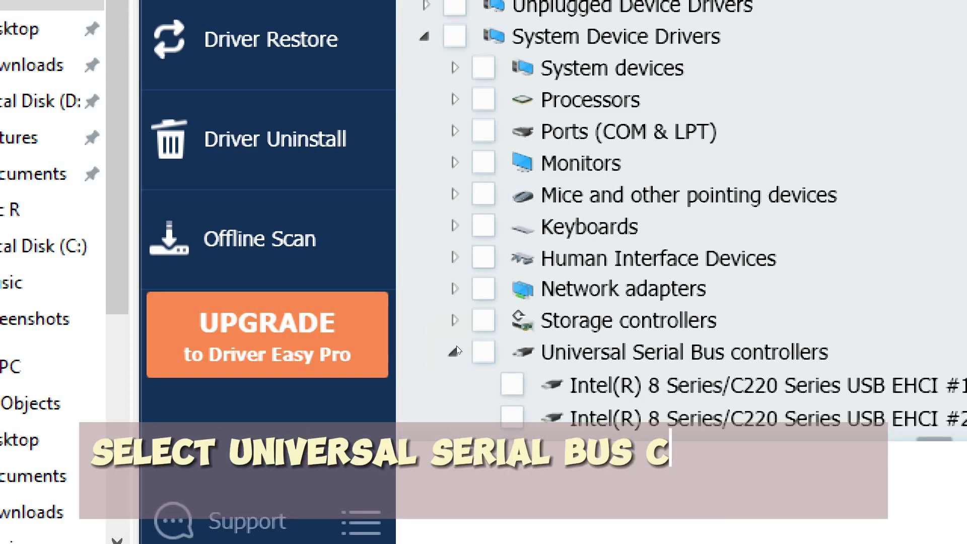
scroll(457, 345, "down", 2)
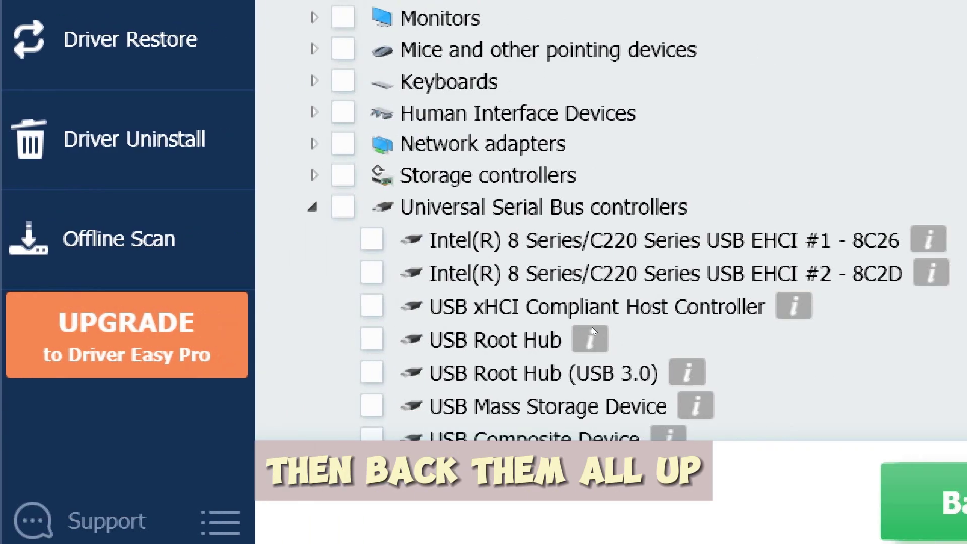
scroll(507, 326, "down", 1)
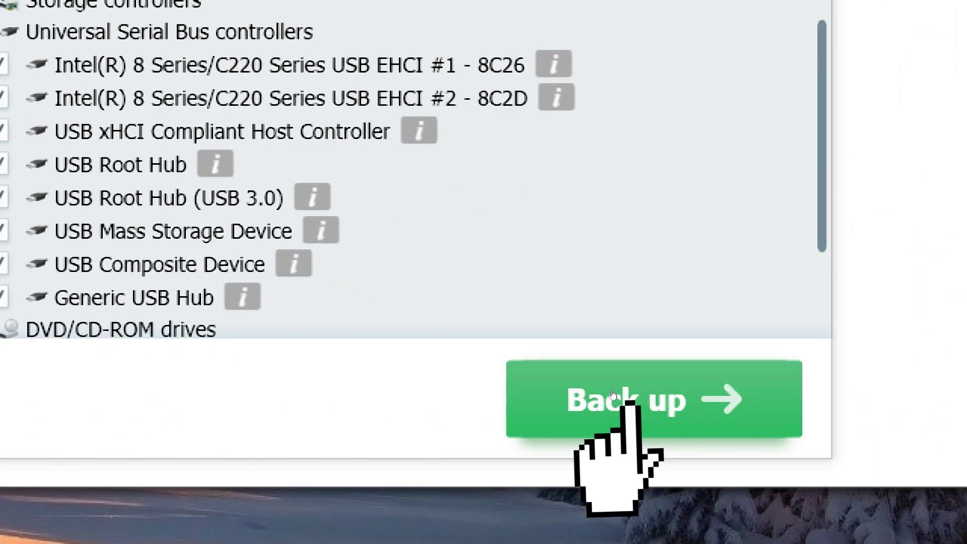
left_click(613, 395)
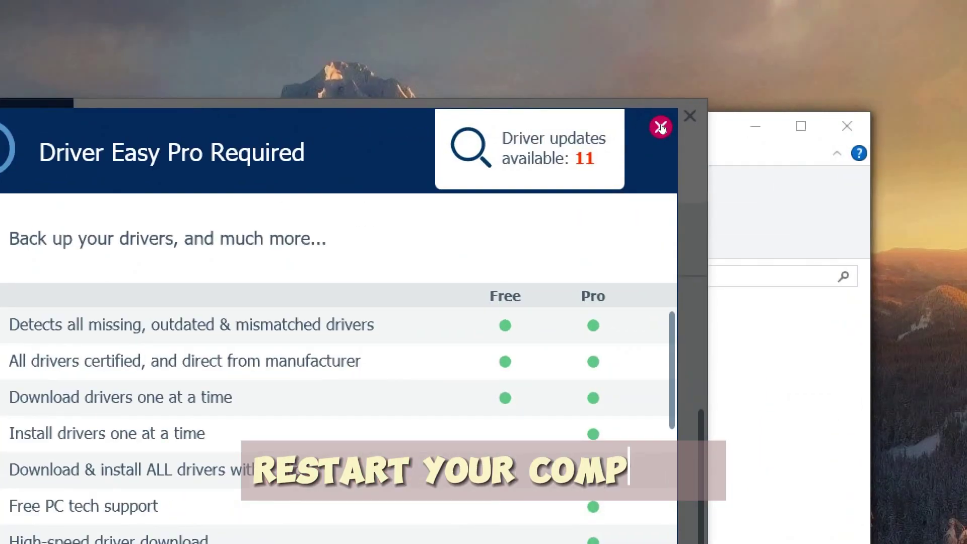
left_click(660, 128)
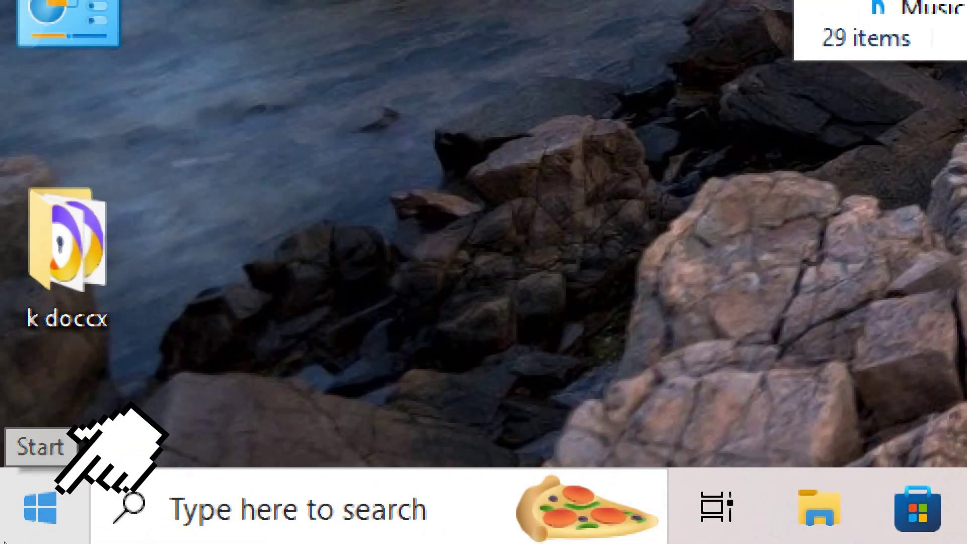
Check the Start power options, then reopen Device Manager from the Start quick menu.
left_click(41, 508)
left_click(42, 421)
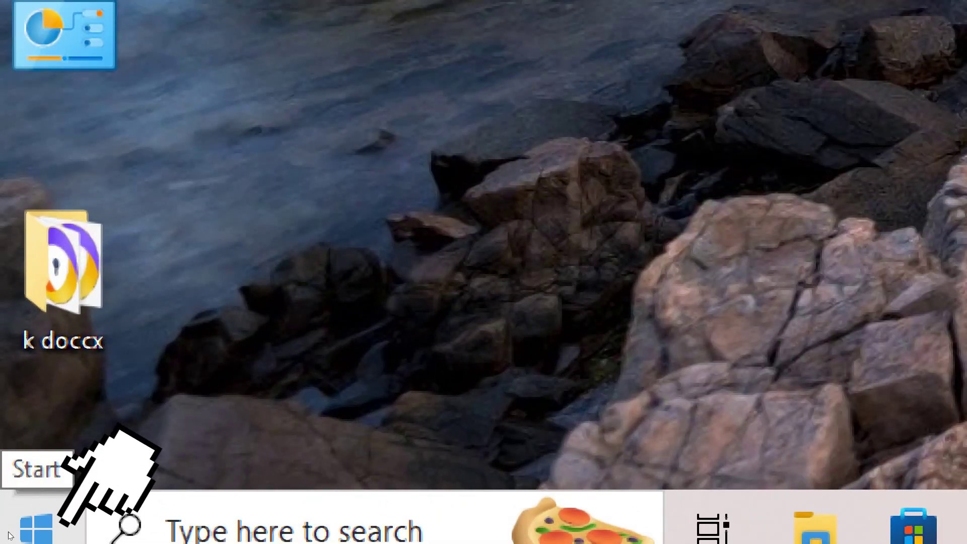
right_click(10, 535)
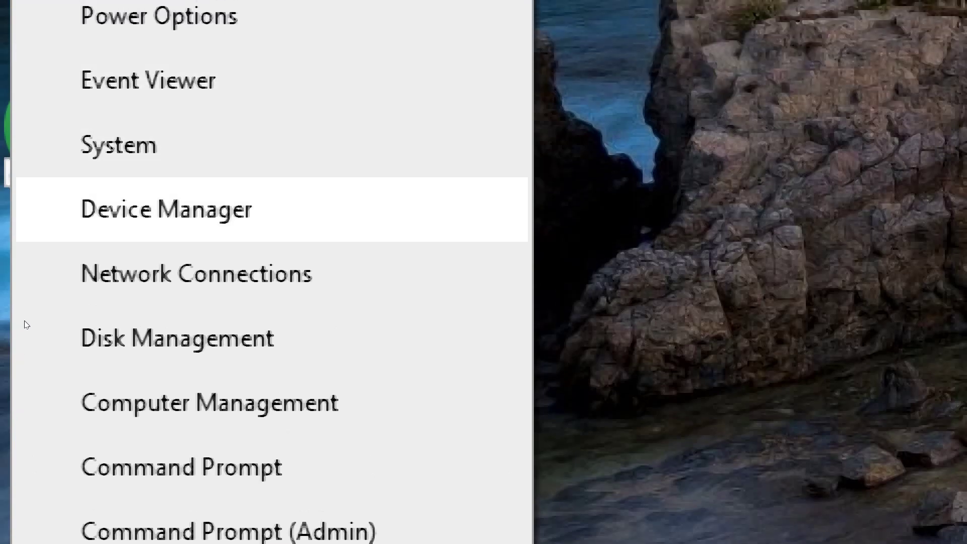
left_click(166, 209)
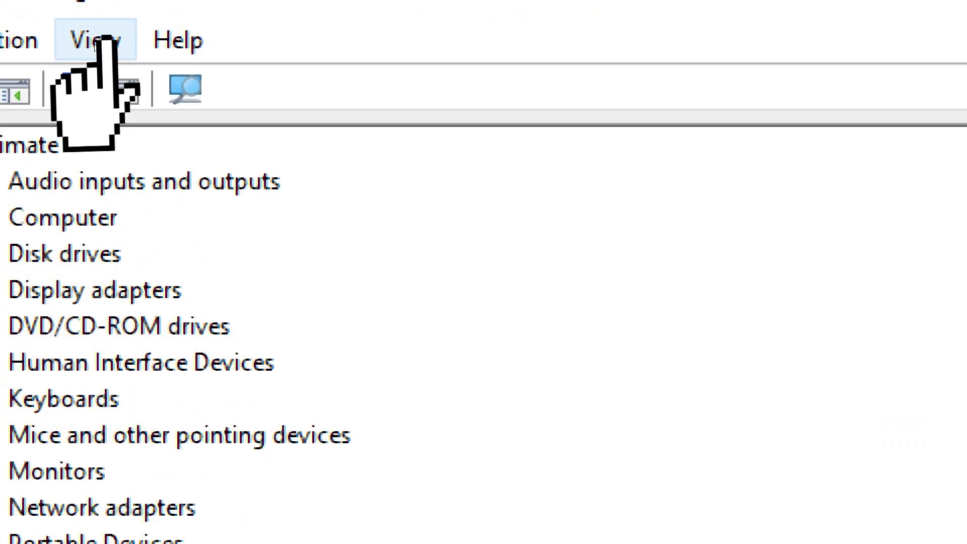
Show hidden devices and expand Universal Serial Bus controllers, confirming no unknown USB device remains.
left_click(94, 43)
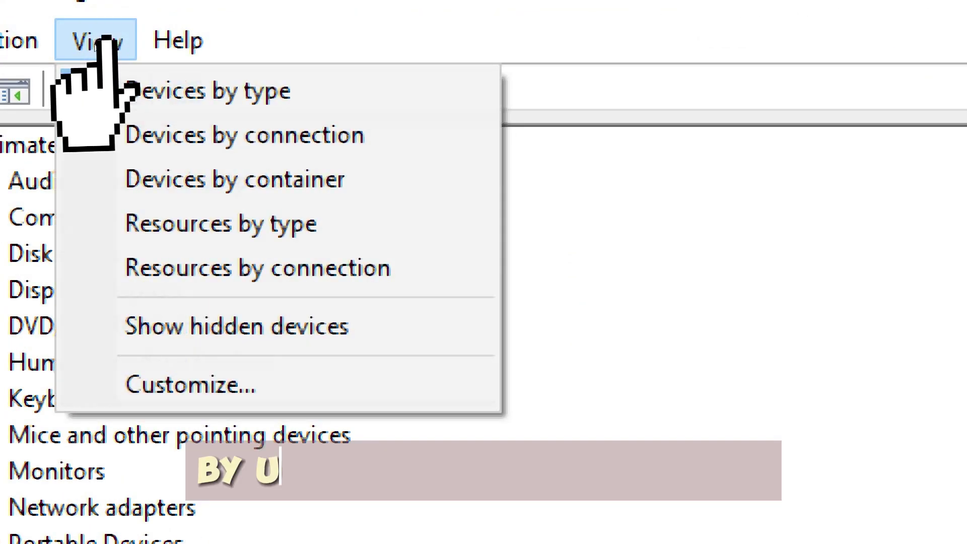
left_click(295, 326)
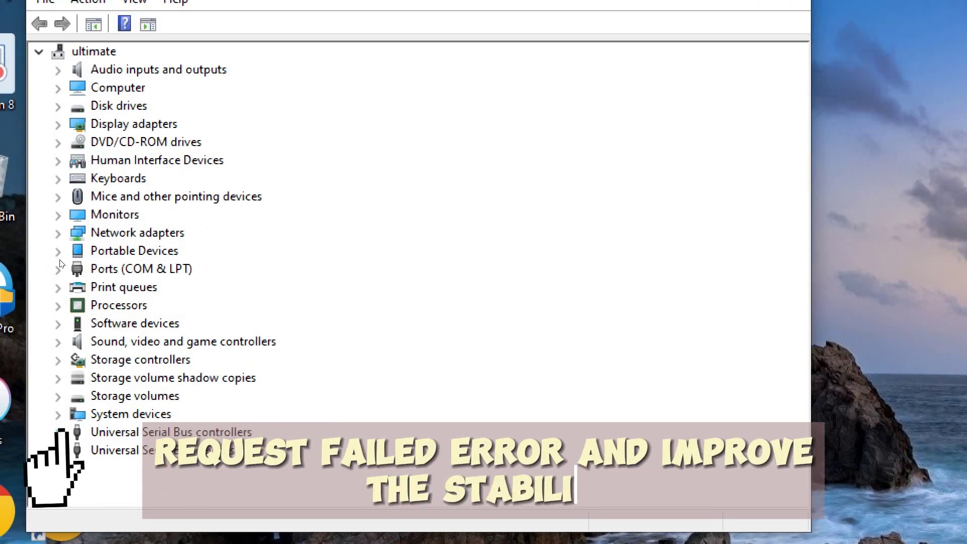
left_click(59, 433)
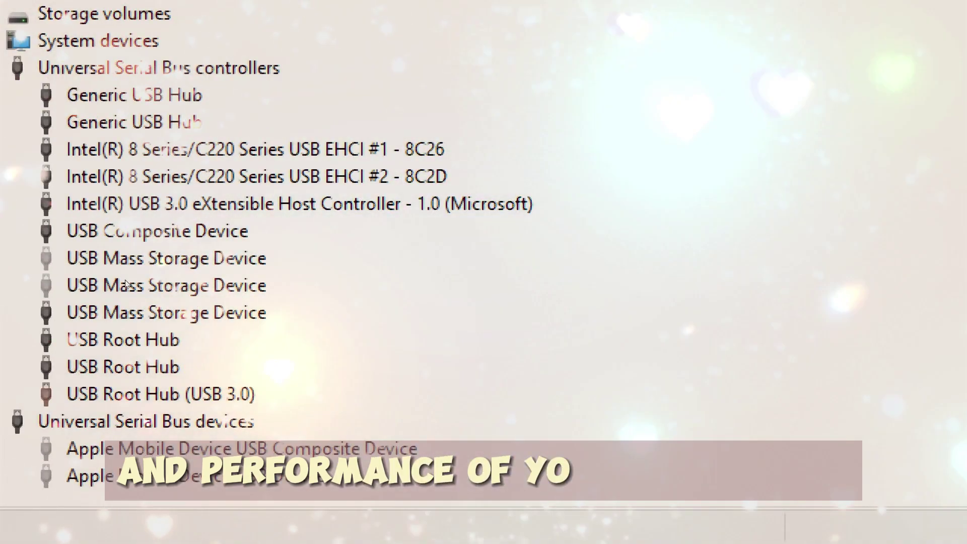